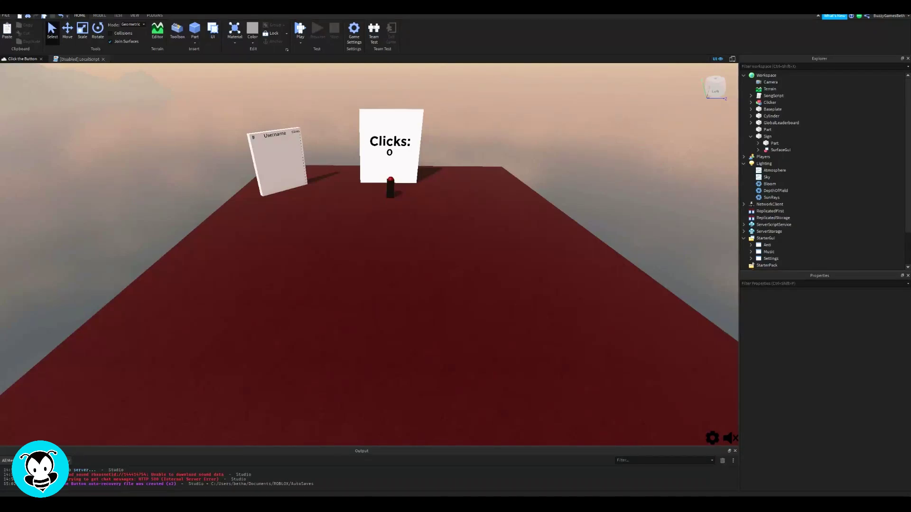
right_click_drag(556, 205, 553, 201)
scroll(488, 299, "down", 2)
scroll(488, 300, "up", 1)
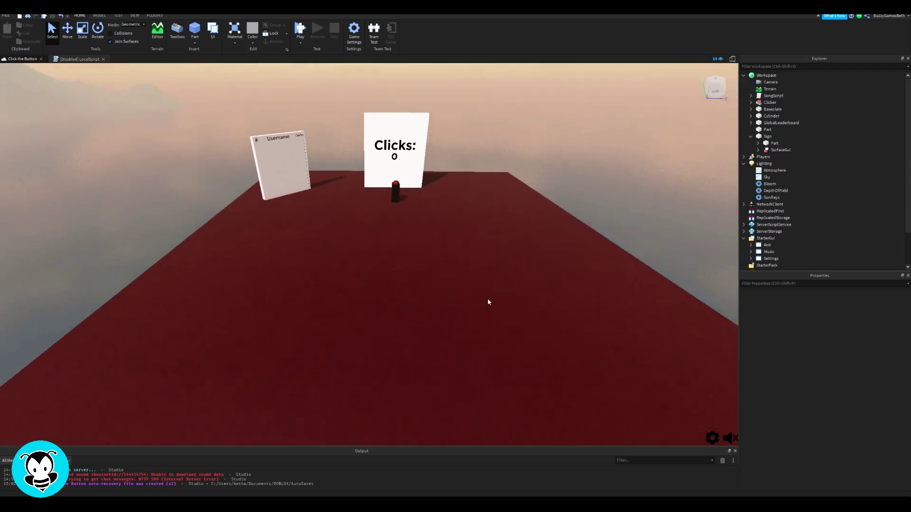
mouse_move(488, 300)
right_mouse_down()
mouse_move(488, 280)
mouse_move(489, 288)
right_mouse_up()
scroll(488, 300, "up", 2)
right_click_drag(496, 252, 550, 284)
scroll(546, 255, "down", 2)
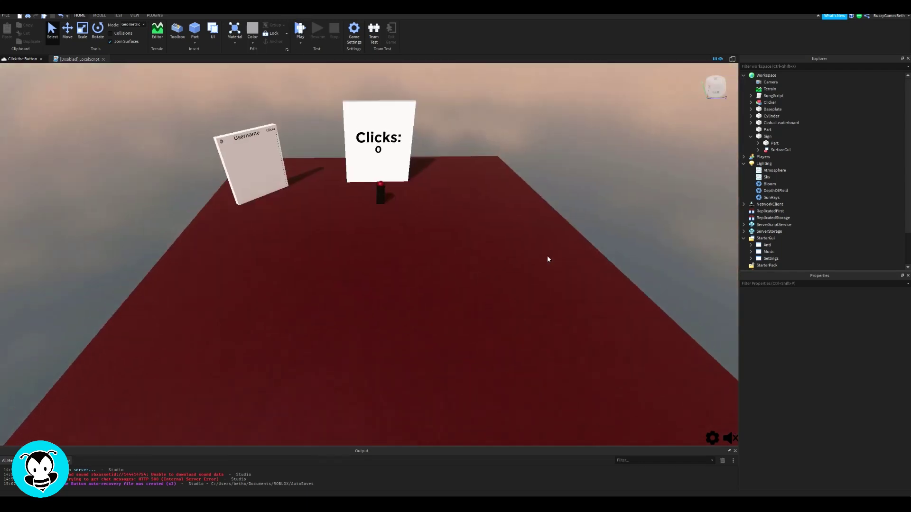
scroll(547, 256, "up", 1)
scroll(546, 256, "down", 2)
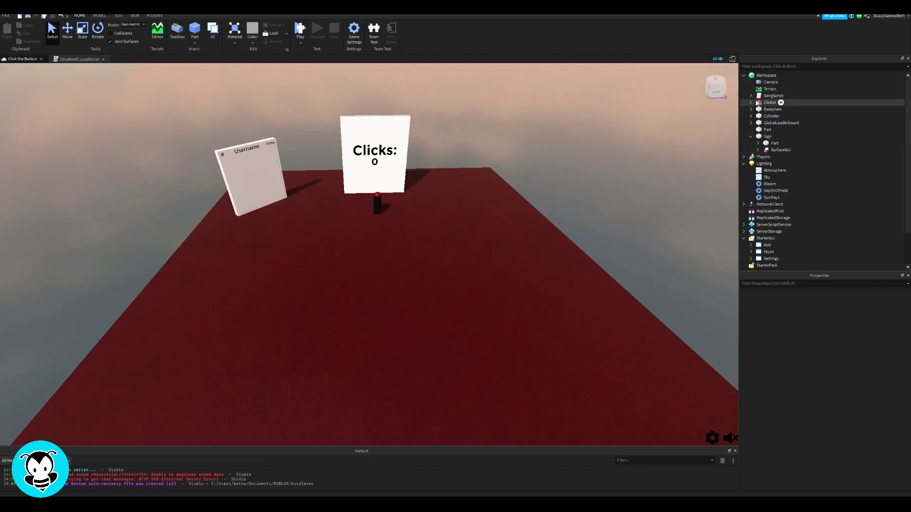
Collapse the expanded Workspace objects and add a BlurEffect to Lighting.
left_click(744, 164)
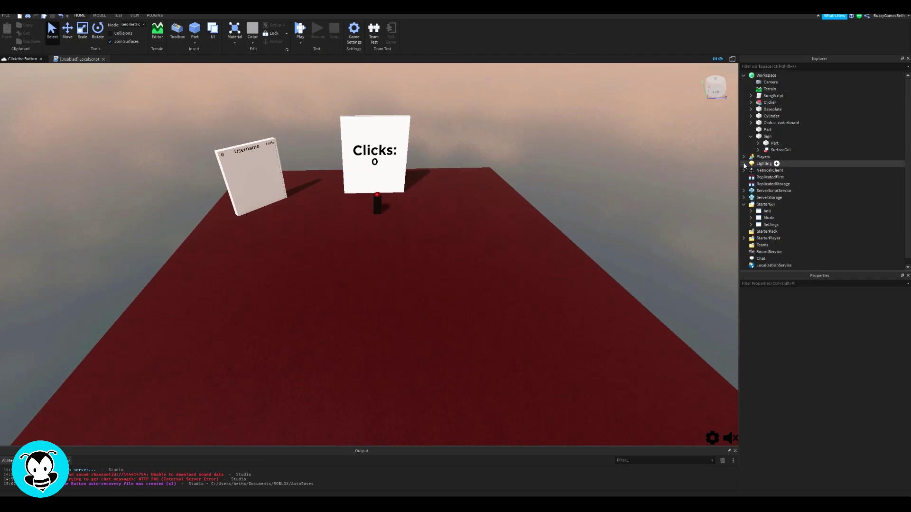
left_click(751, 136)
left_click(744, 75)
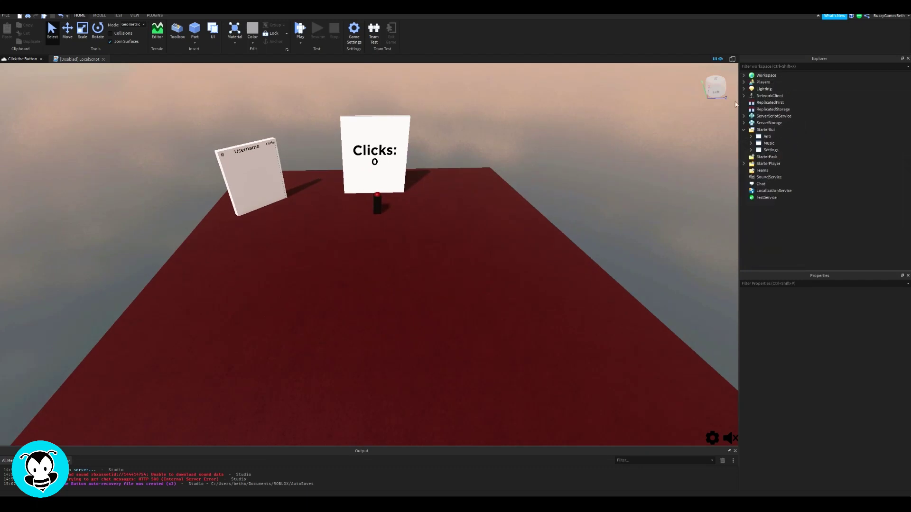
right_click_drag(528, 166, 527, 163)
left_click(776, 89)
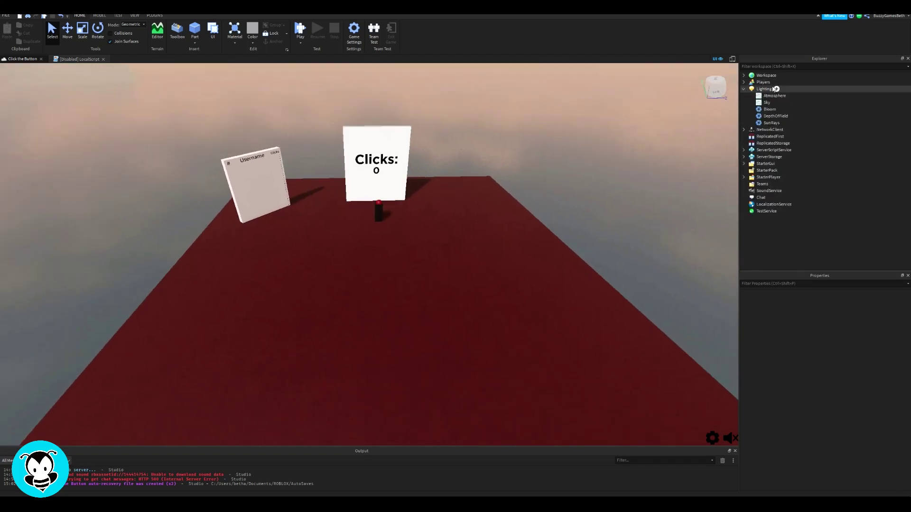
type("blur")
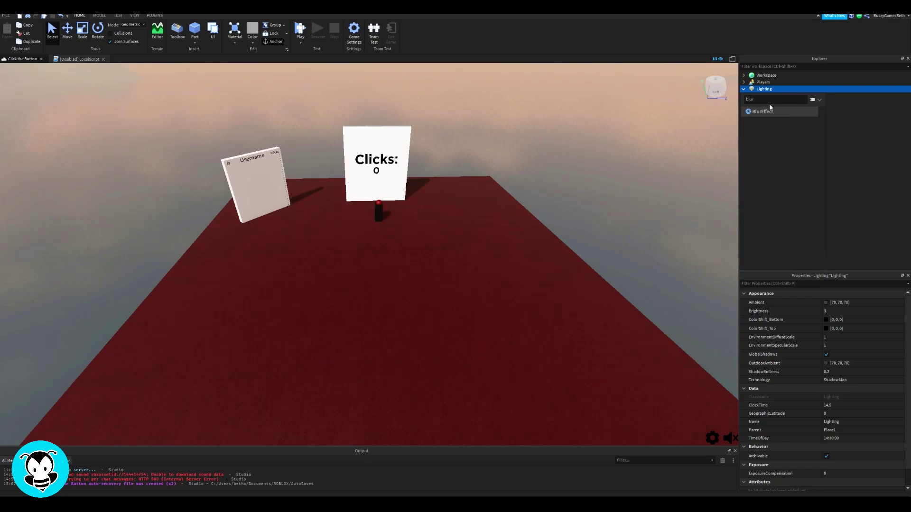
left_click(763, 111)
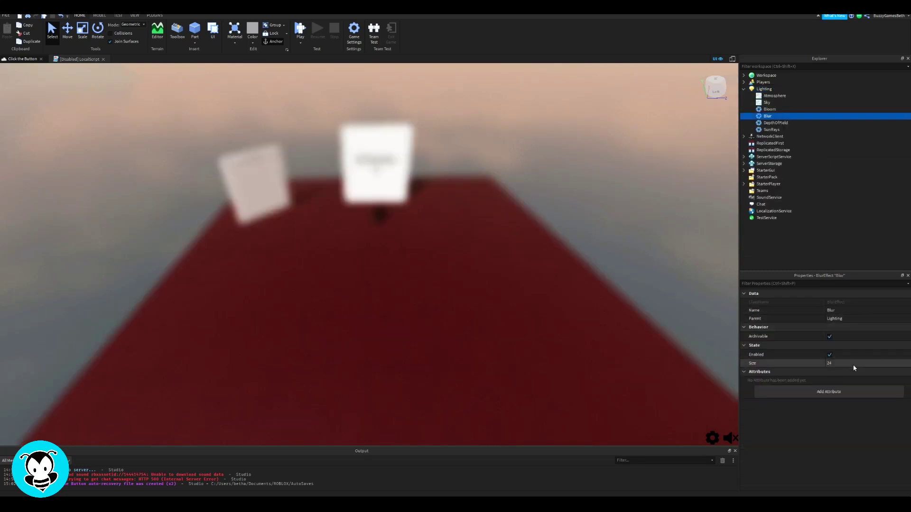
Adjust the Blur effect's Size to 22 and check the blurred scene.
mouse_move(873, 361)
left_mouse_down()
mouse_move(846, 364)
mouse_move(888, 366)
mouse_move(874, 367)
left_mouse_up()
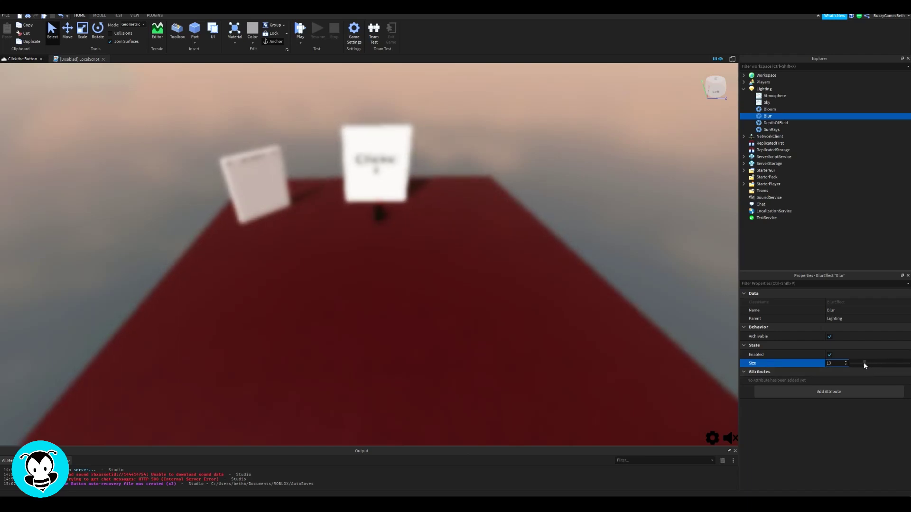
left_click_drag(871, 364, 873, 362)
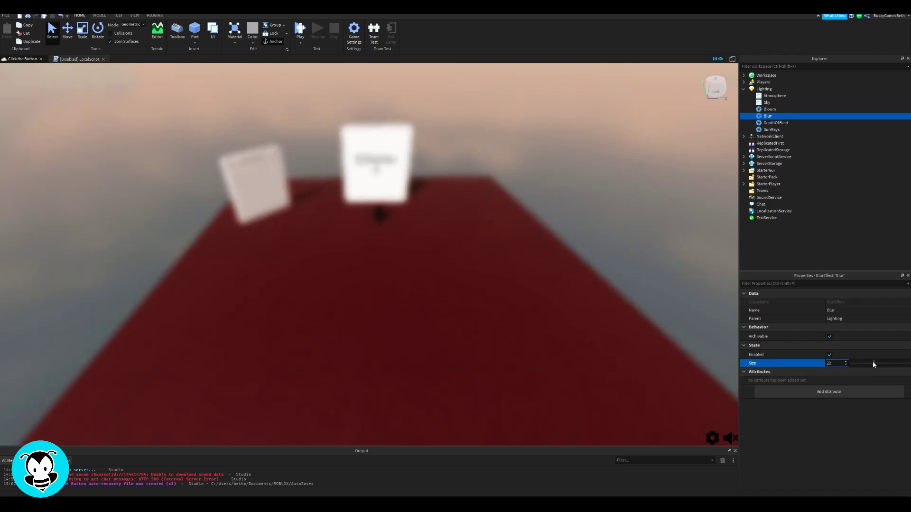
left_click(559, 173)
right_click_drag(560, 173, 560, 174)
left_click(768, 117)
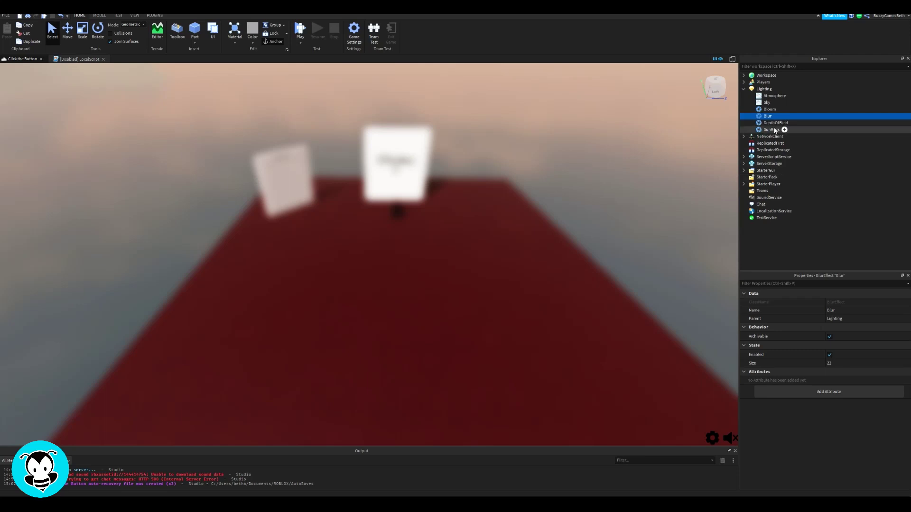
Add a ScreenGui to StarterGui and rename it StartingScreen.
left_click(779, 171)
left_click(770, 203)
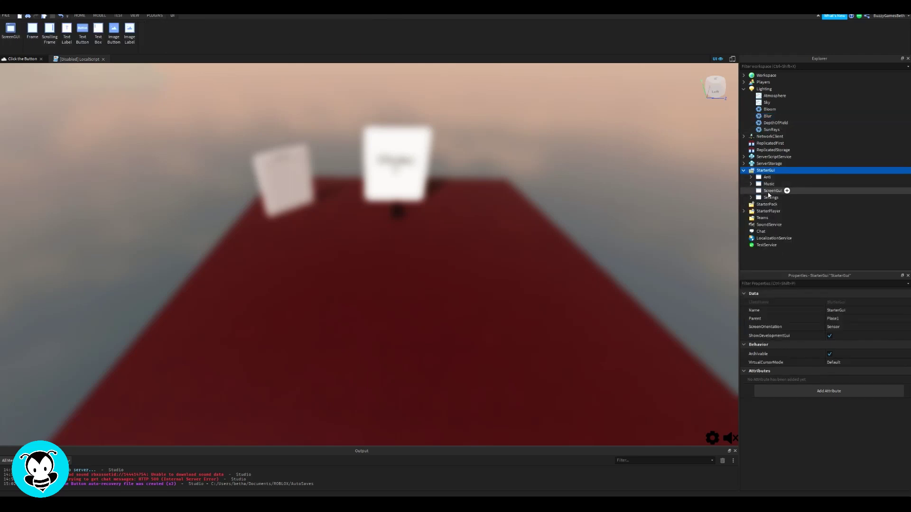
right_click(768, 192)
left_click(789, 237)
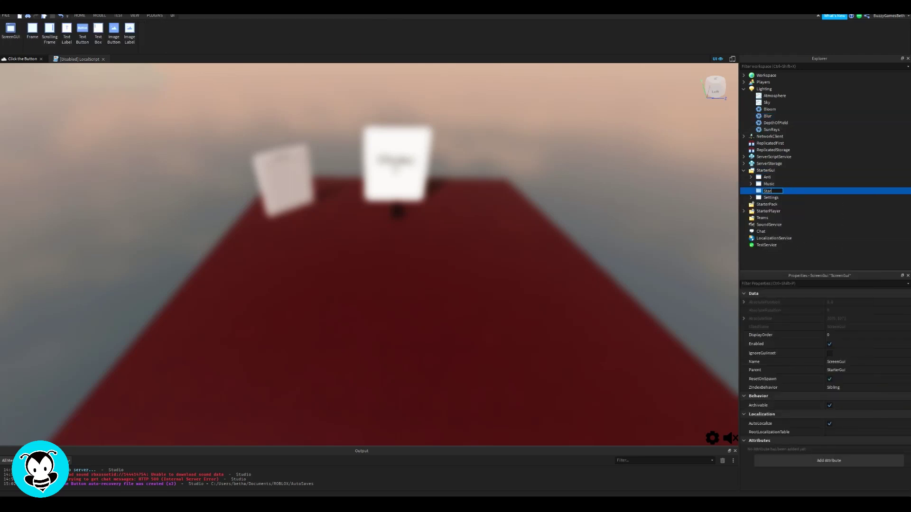
Add an ImageButton to StartingScreen and place it near the centre of the viewport.
left_click(793, 190)
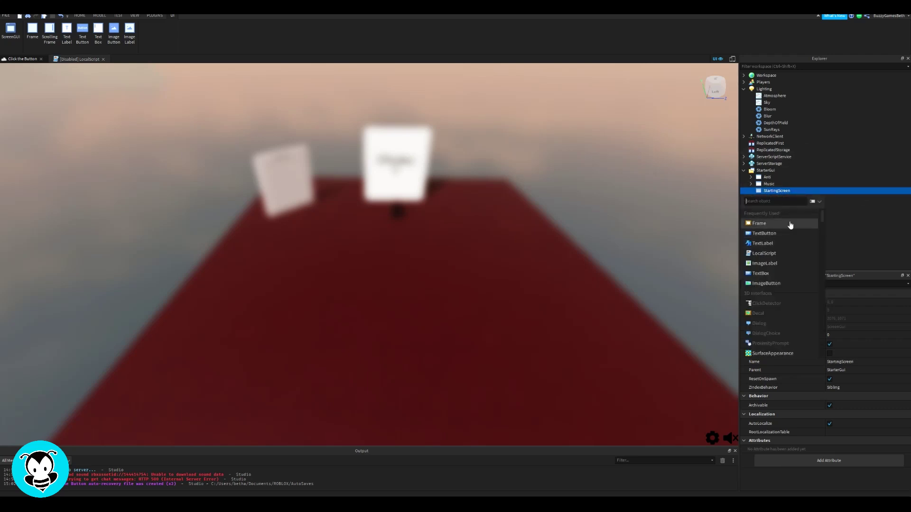
left_click(766, 284)
left_click_drag(17, 81, 369, 256)
Set the ImageButton's Image property to the copied Roblox asset URL of the red play button picture.
scroll(873, 380, "down", 7)
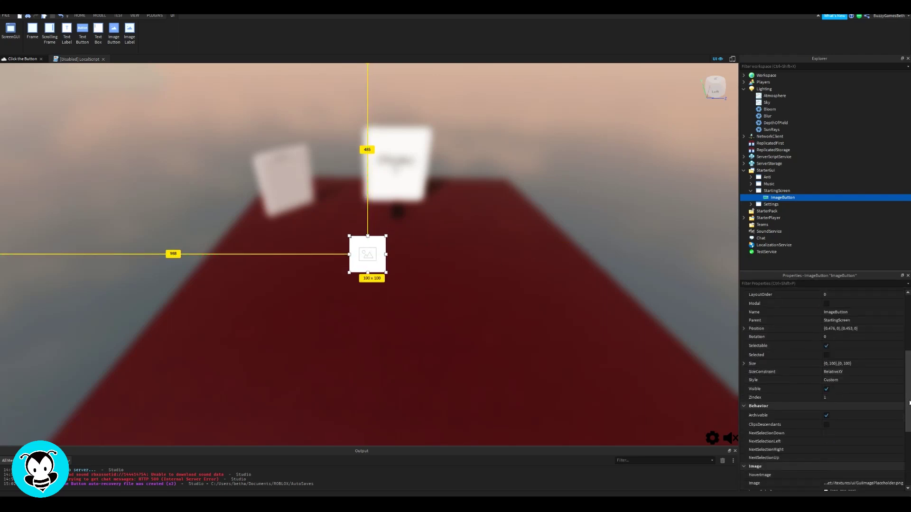
scroll(905, 423, "down", 4)
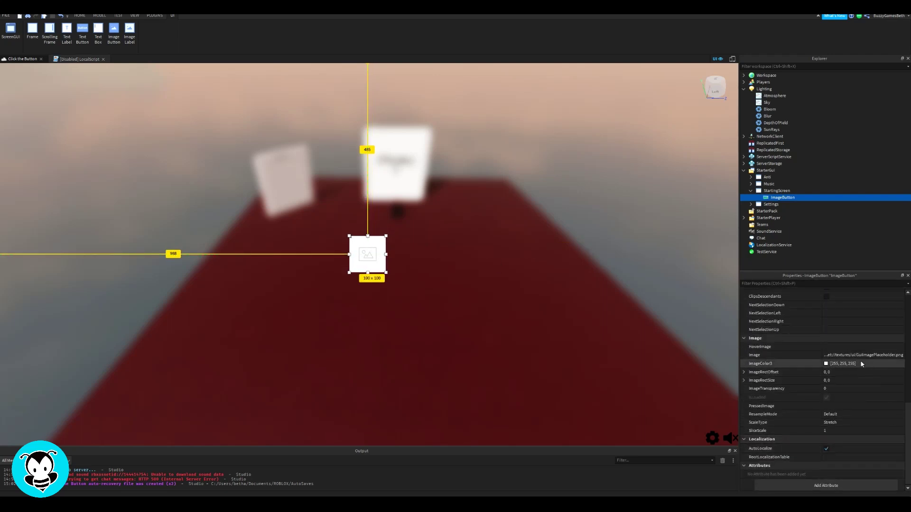
left_click(879, 356)
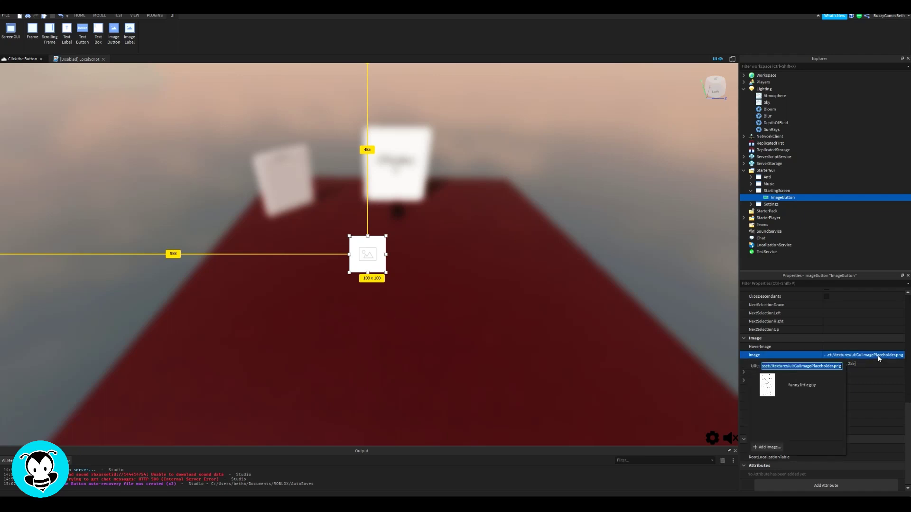
key("Return")
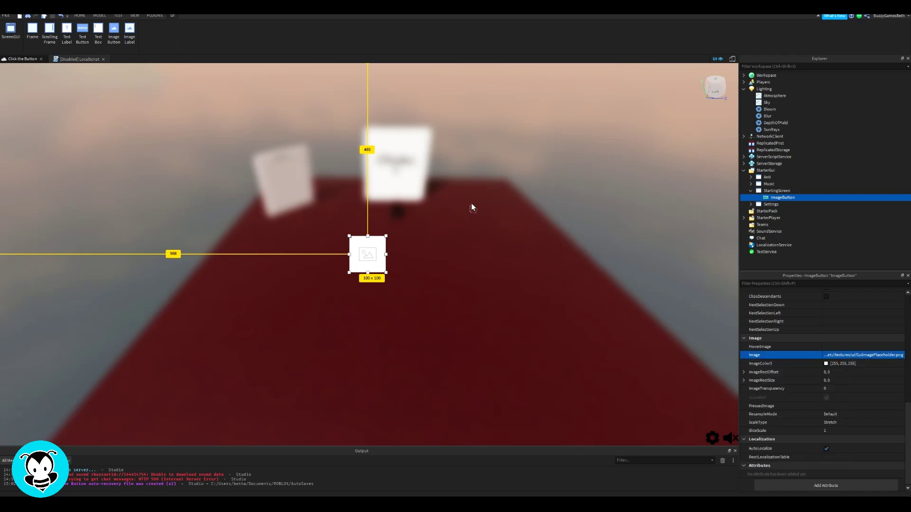
left_click(845, 356)
key("ctrl+v")
key("Return")
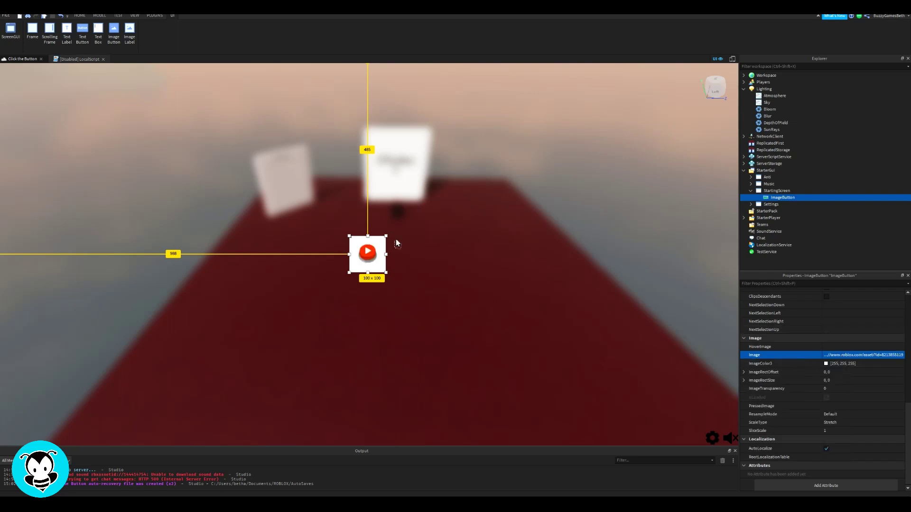
Enlarge the ImageButton to about 578 × 584 px and position it around the centre of the viewport.
left_click_drag(388, 238, 538, 84)
left_click_drag(494, 172, 409, 264)
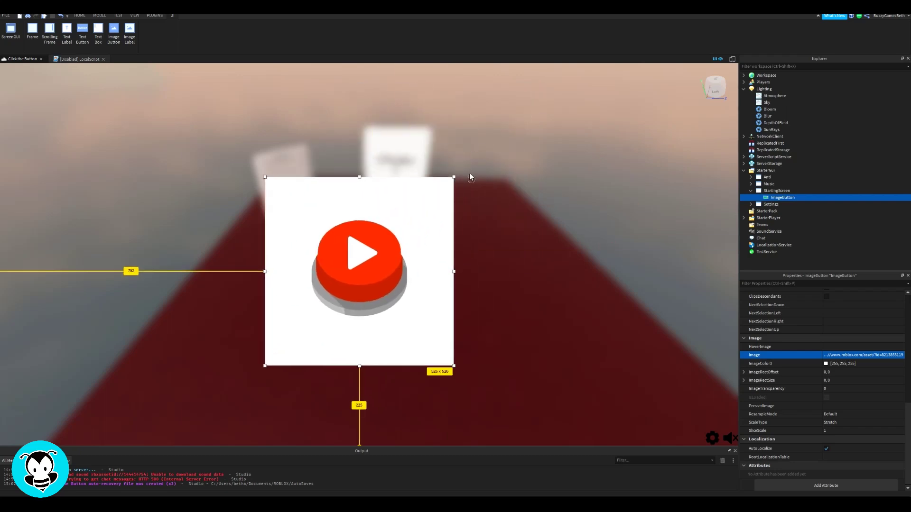
left_click(454, 180)
left_click(787, 197)
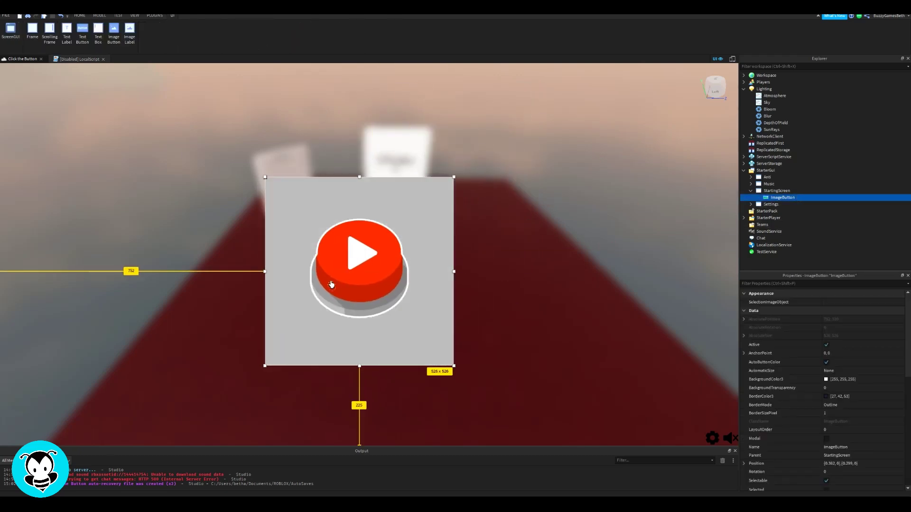
left_click_drag(455, 177, 473, 156)
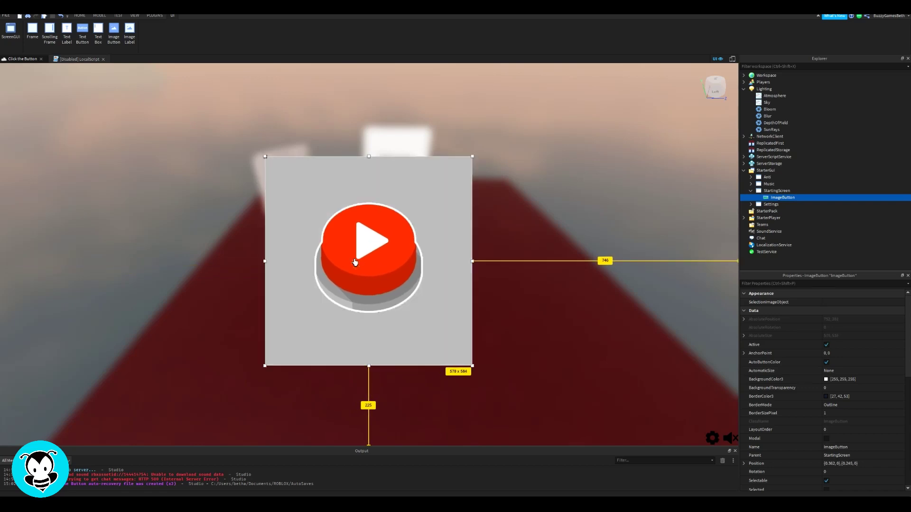
Set the ImageButton's BackgroundTransparency to 1.
scroll(866, 416, "down", 4)
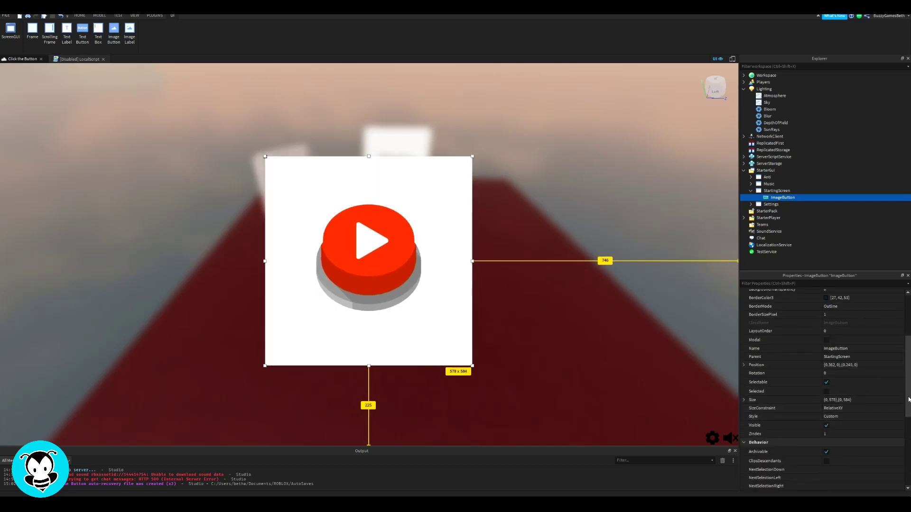
left_click_drag(908, 402, 906, 377)
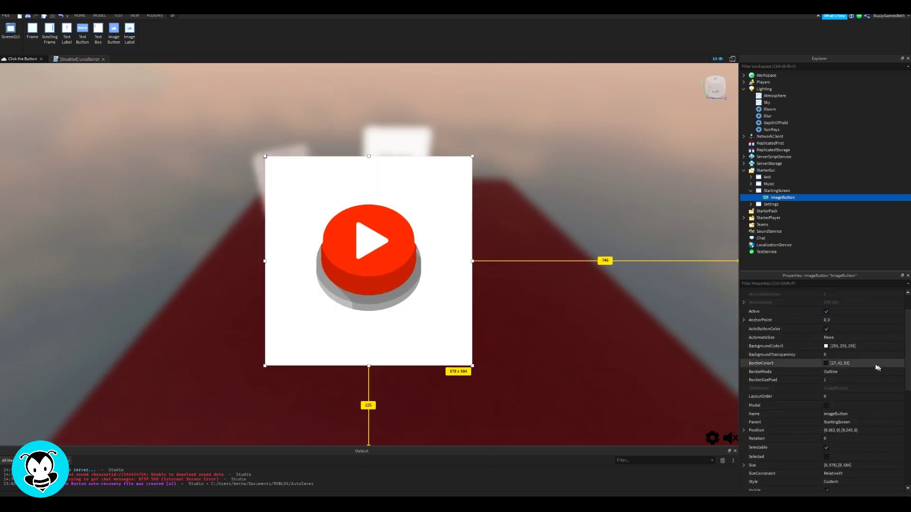
left_click(860, 357)
type("1")
key("Return")
left_click(579, 232)
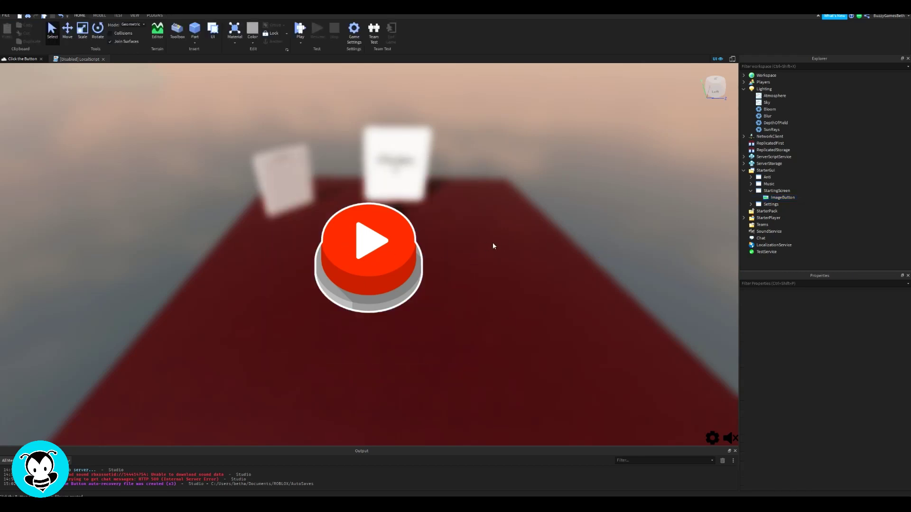
Nudge the ImageButton slightly down and to the left, and deselect it to check the look against the blurred scene.
right_click_drag(539, 257, 540, 266)
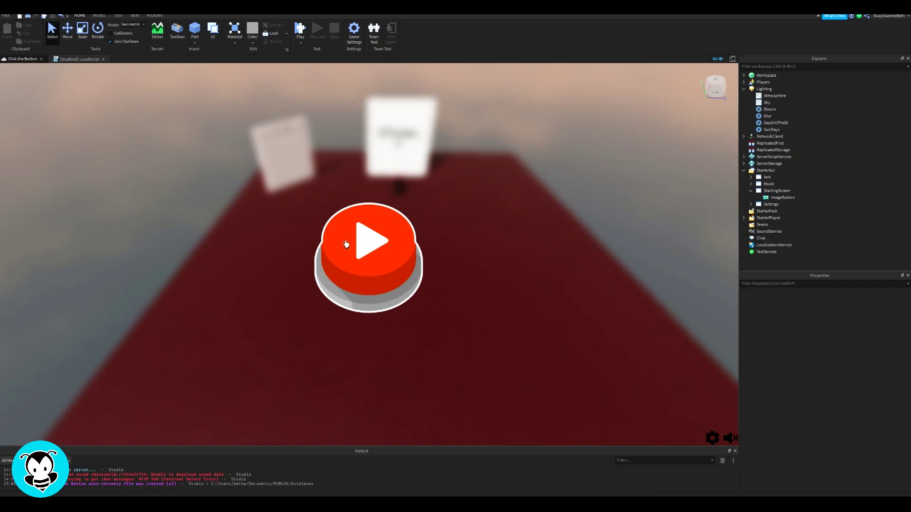
scroll(533, 244, "down", 2)
right_click_drag(533, 245, 533, 244)
left_click(778, 197)
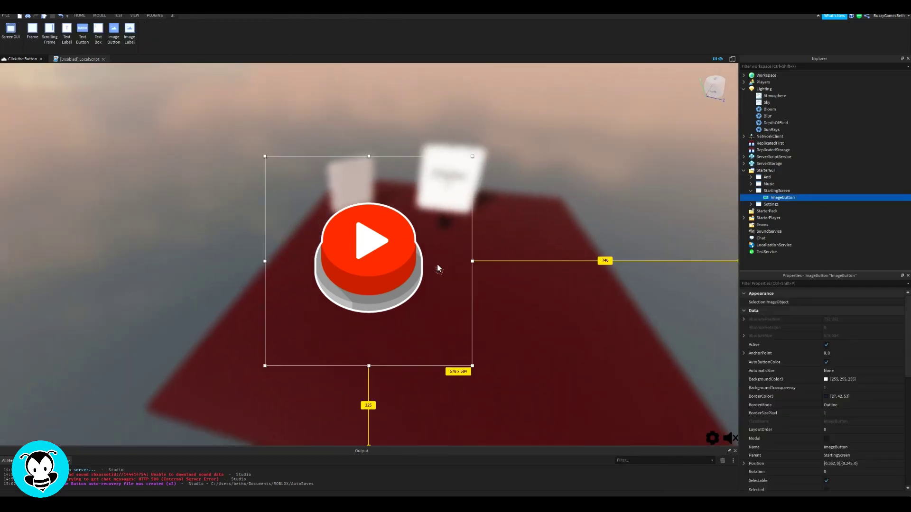
mouse_move(372, 254)
left_mouse_down()
mouse_move(385, 255)
mouse_move(369, 256)
left_mouse_up()
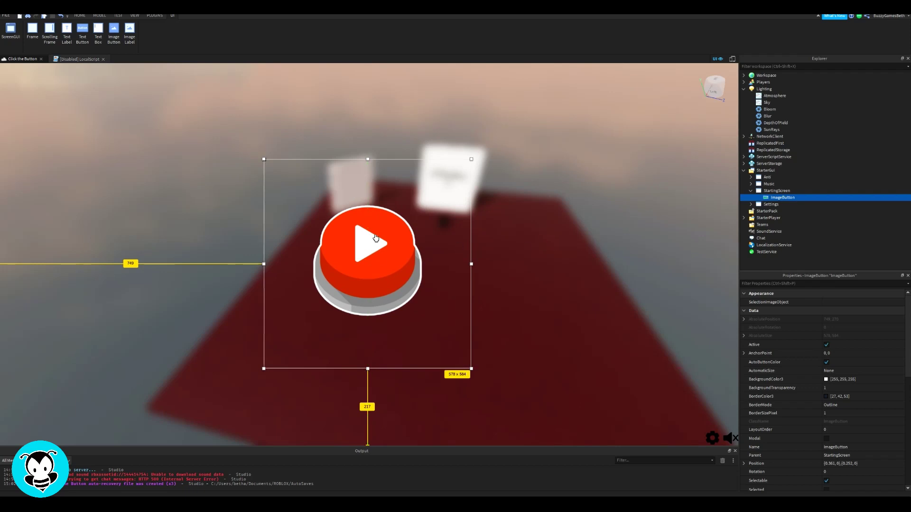
left_click(535, 227)
right_click_drag(535, 227, 535, 227)
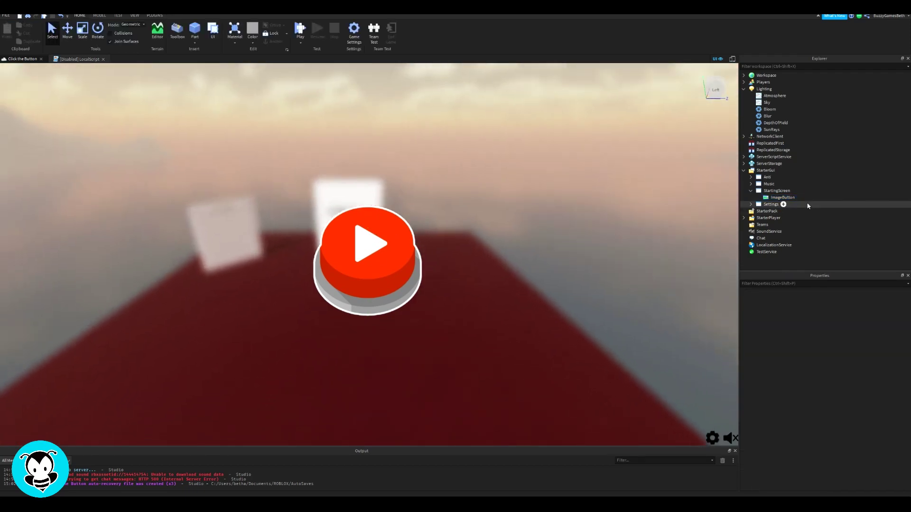
left_click(800, 197)
left_click(765, 258)
left_click_drag(304, 170, 301, 171)
left_click_drag(334, 170, 335, 170)
key("Delete")
Add a TextLabel to StartingScreen, place it above the play button and set its BackgroundTransparency to 1.
left_click(795, 191)
left_click(764, 232)
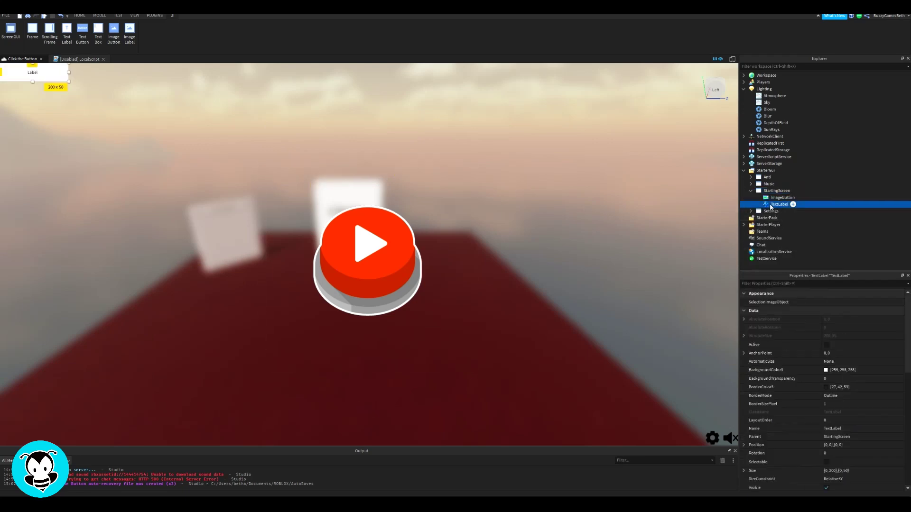
left_click_drag(51, 78, 323, 176)
left_click(836, 379)
type("1")
key("Return")
Set the label's Text to CLICK THE BUTTON and its TextColor3 to white (255, 255, 255).
scroll(838, 390, "down", 8)
left_click(851, 438)
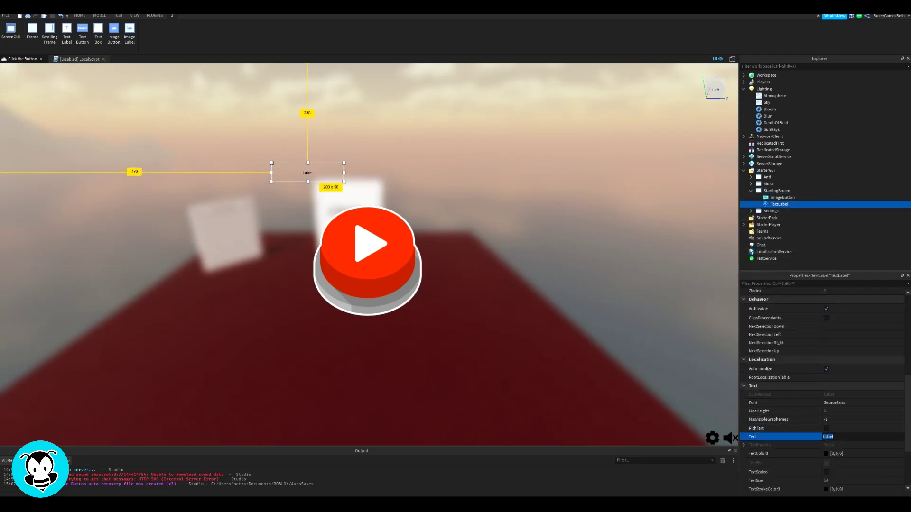
scroll(837, 439, "down", 2)
left_click(825, 402)
left_click(440, 246)
left_click(500, 318)
Set the label's TextSize to 30 and widen the label to about 775 × 50 px.
left_click(889, 430)
type("30")
left_click_drag(344, 172, 549, 173)
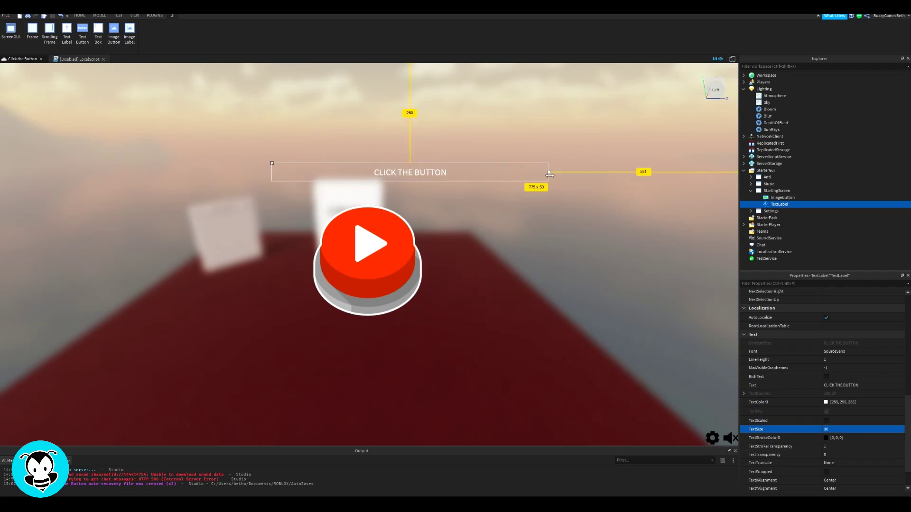
Enable TextScaled on the label, enlarge its frame and centre it horizontally over the play button.
left_click(826, 421)
left_click_drag(450, 145, 380, 172)
left_click_drag(559, 171, 647, 171)
left_click_drag(482, 171, 362, 181)
left_click_drag(84, 182, 280, 182)
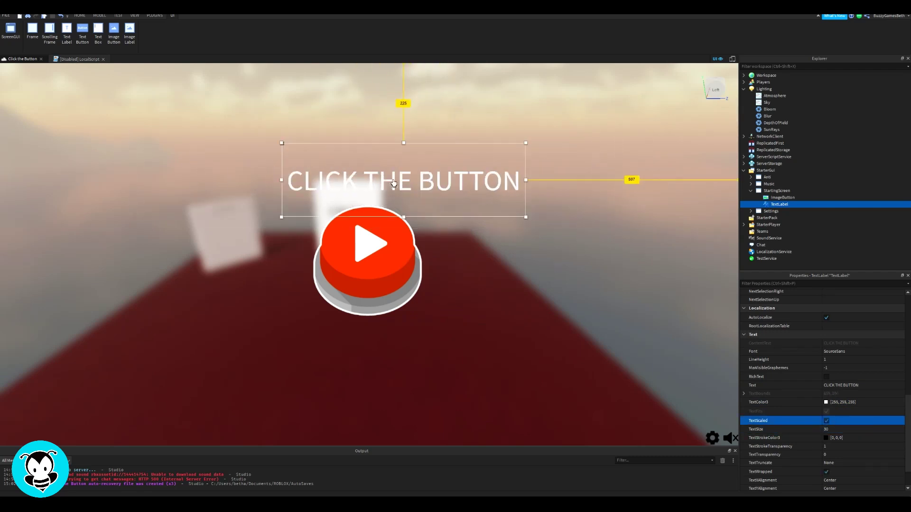
left_click_drag(401, 183, 368, 183)
Change the CLICK THE BUTTON label's Font to a bold, wide sans-serif typeface.
double_click(368, 183)
left_click(848, 350)
left_click(855, 406)
Resize the CLICK THE BUTTON label and move it so that it sits centred just below the play button.
left_click_drag(492, 182, 600, 182)
left_click_drag(480, 175, 440, 342)
left_click_drag(560, 387, 485, 375)
left_click_drag(380, 344, 408, 344)
right_click_drag(447, 237, 448, 280)
mouse_move(410, 338)
left_mouse_down()
mouse_move(410, 170)
mouse_move(407, 341)
mouse_move(413, 335)
mouse_move(402, 334)
left_mouse_up()
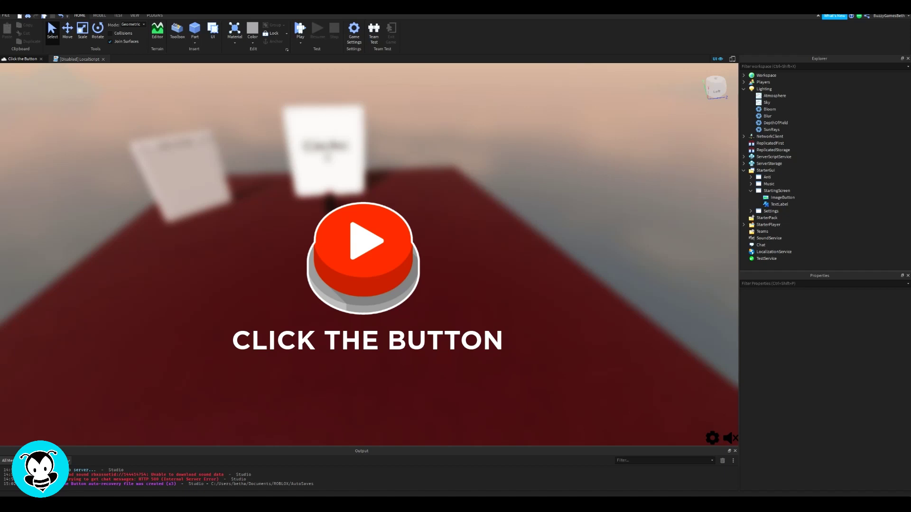
Add a LocalScript to the ImageButton and declare button as script.Parent and blur as game.Lighting.Blur.
left_click(800, 197)
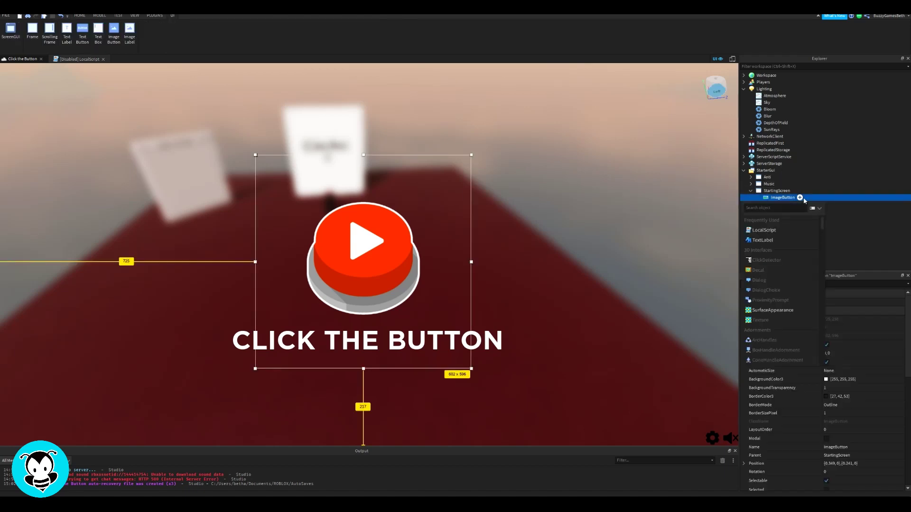
type("local")
left_click(766, 222)
type("local button = script.Parent")
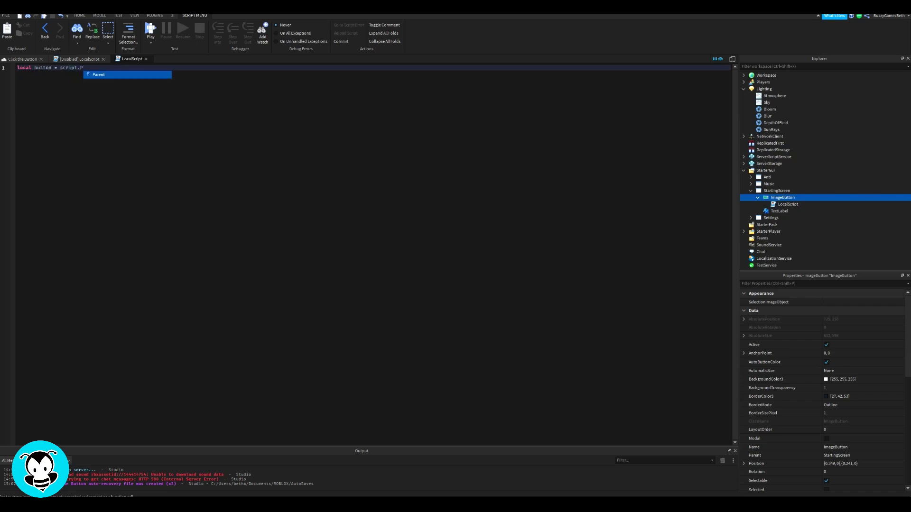
key("Return")
type("local blur = game.Lighting.Blur")
key("Return")
Set the local player's Humanoid WalkSpeed to 0, below a blank line, with the comment "players won't be able to walk with the start visible".
type("game.")
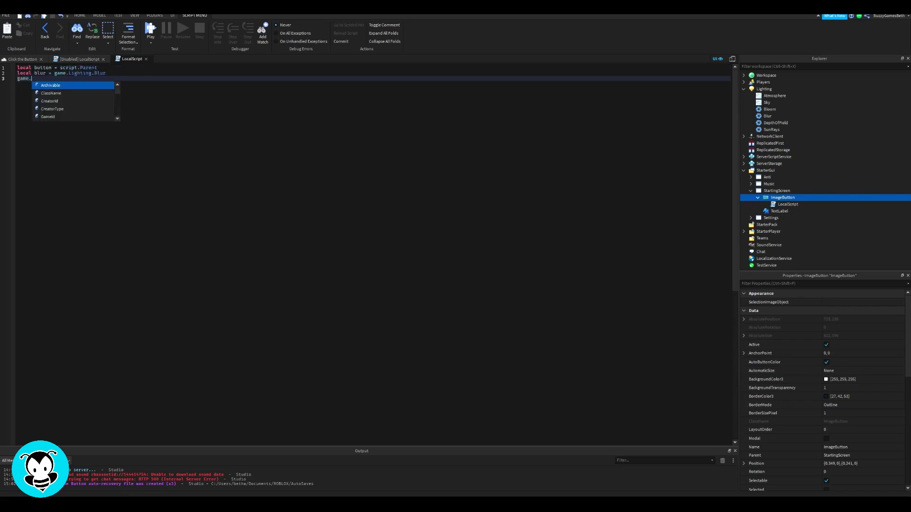
type("Players.LocalPlayer.Character:WaitForChild(\"Humanoid\").WalkSpeed ")
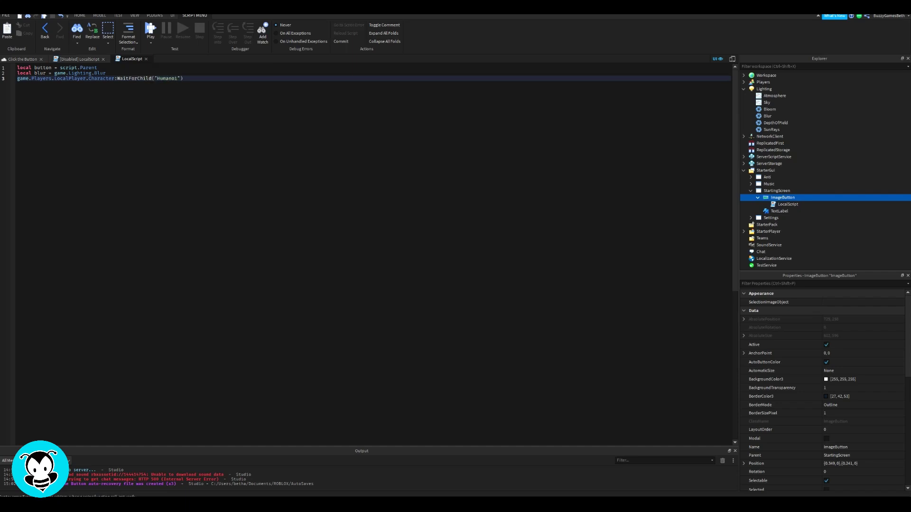
type("= 0")
left_click(106, 73)
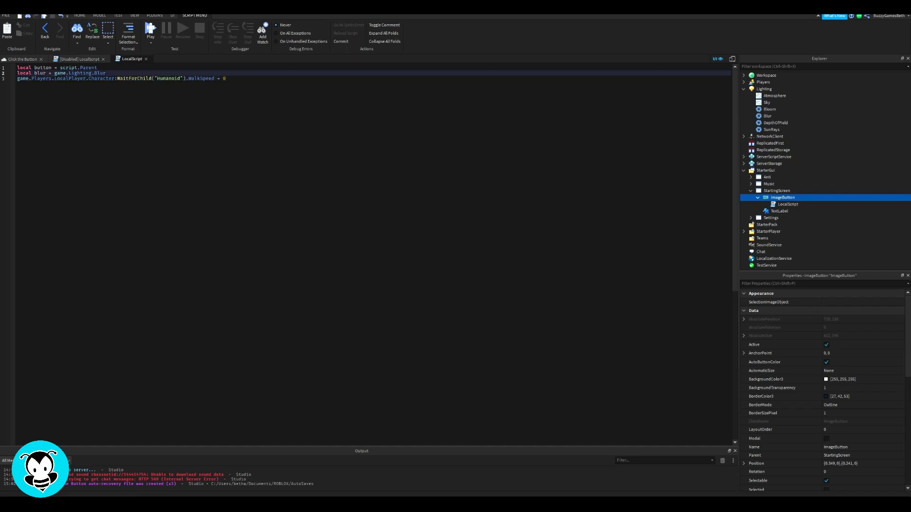
key("Return")
left_click(227, 84)
type("--")
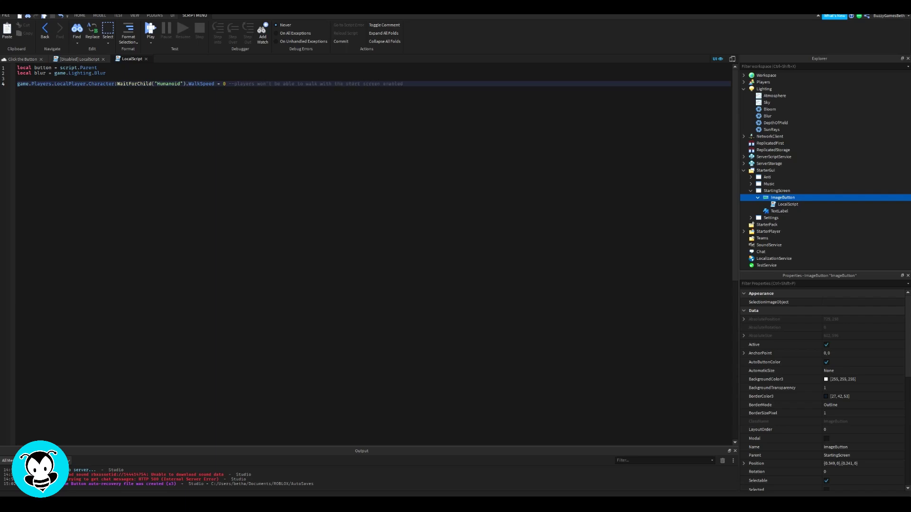
type("sible")
key("Return")
Declare the variable text as script.Parent.Parent.TextLabel directly below the blur variable.
left_click(55, 78)
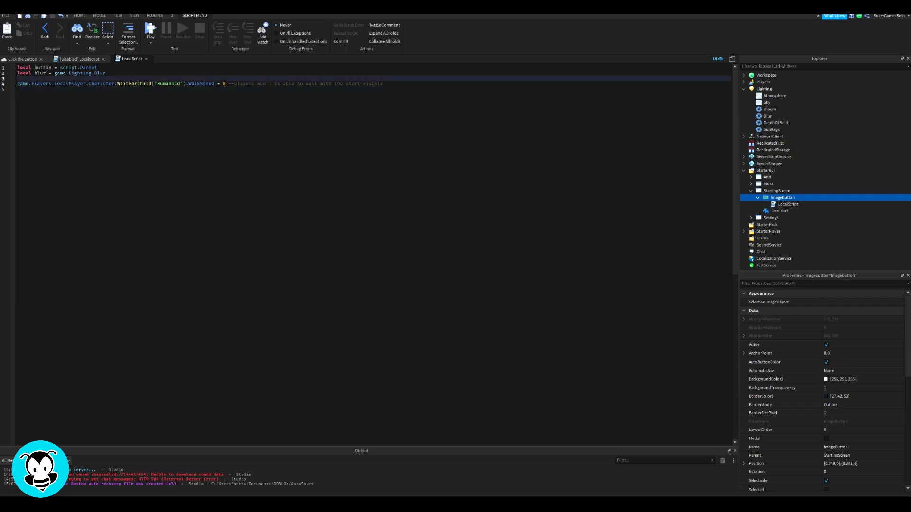
type("local text = script.Parent.Parent.TextLabel")
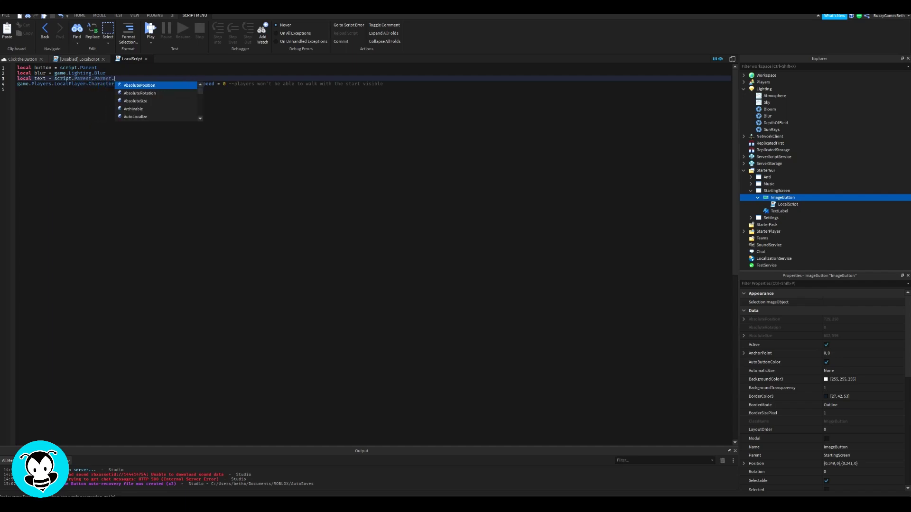
key("Return")
Connect an anonymous function to button.MouseButton1Click below the WalkSpeed line, leaving an empty body line.
left_click(18, 94)
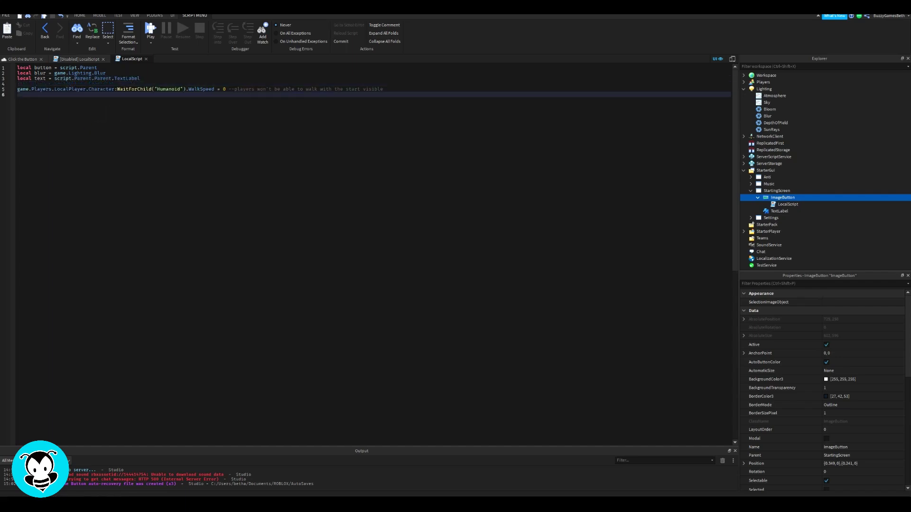
key("Return")
type("button.MouseButton1Click:Connect(")
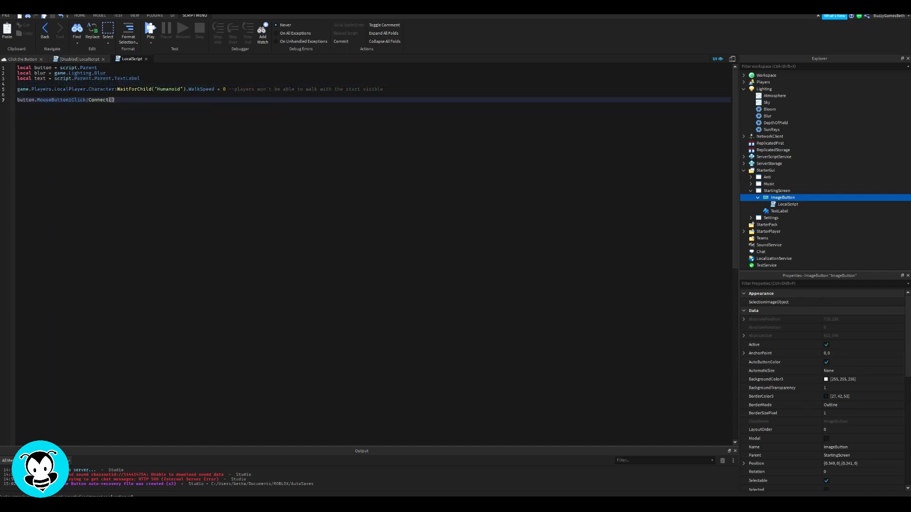
type("f")
type("unction()")
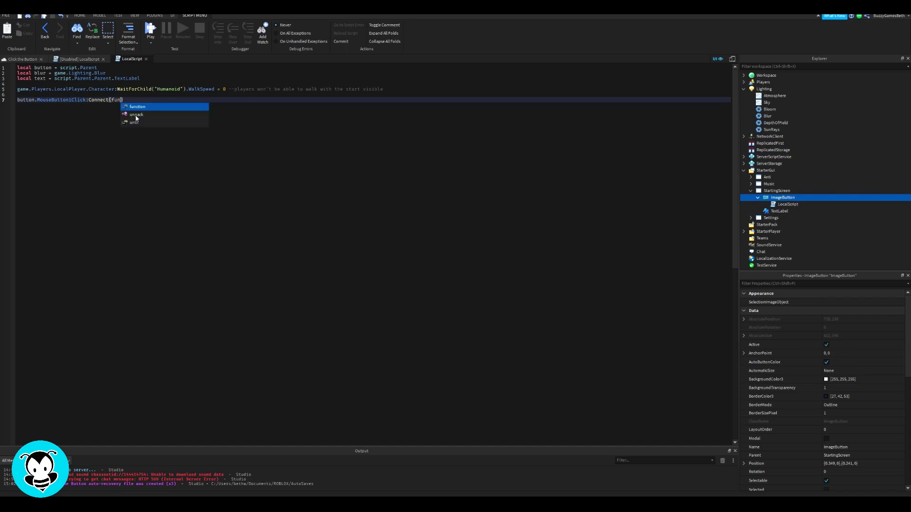
key("Return")
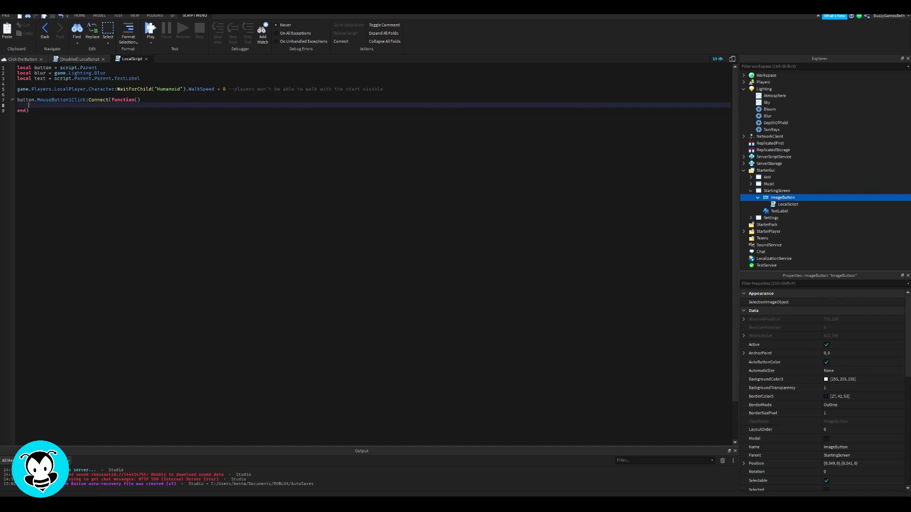
Inside the click handler, set text.Visible to false and the local player's Humanoid walk speed to 16.
type("text.Visible = false")
key("Return")
type("game.P")
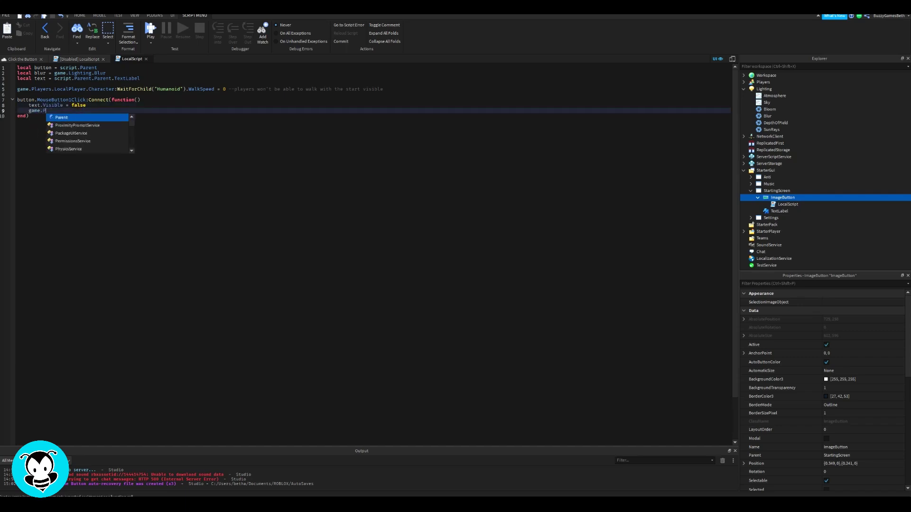
type("layers.LocalPlayer.Character:WaitForChild(\"Humanoid\").Walks")
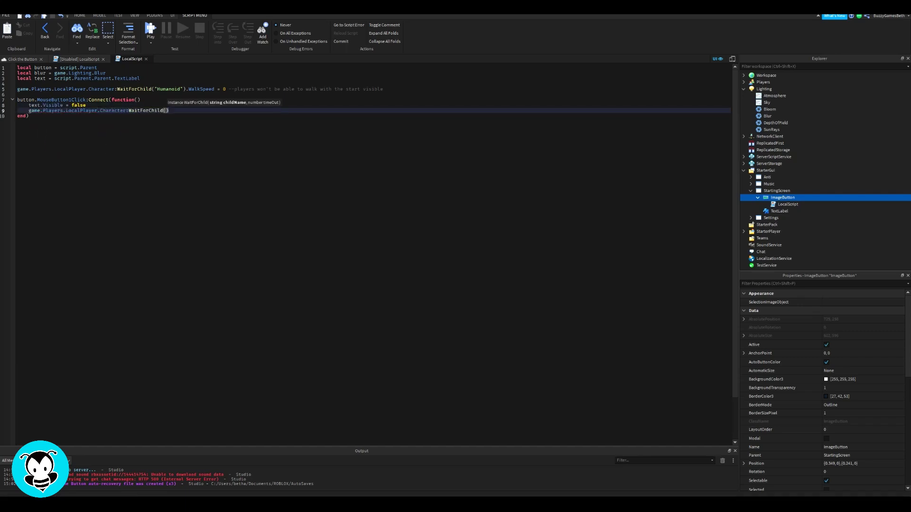
type("pped = 16")
Place text.Visible = false after the walk speed line and add blur.Enabled = false and button.Visible = false below it.
left_click(86, 105)
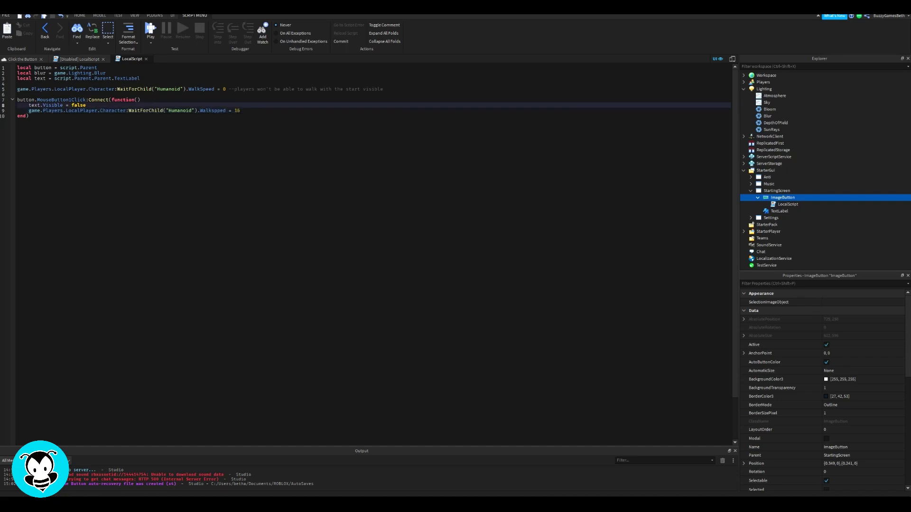
key("BackSpace")
left_click(241, 105)
key("Return")
type("text.Visible = false")
key("Return")
type("blur.Enabled = false")
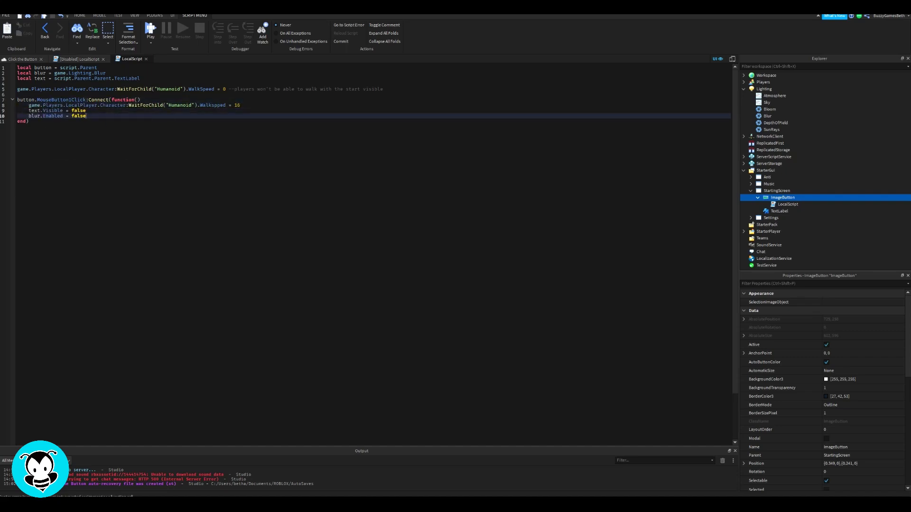
key("Return")
type("button.Visible = false")
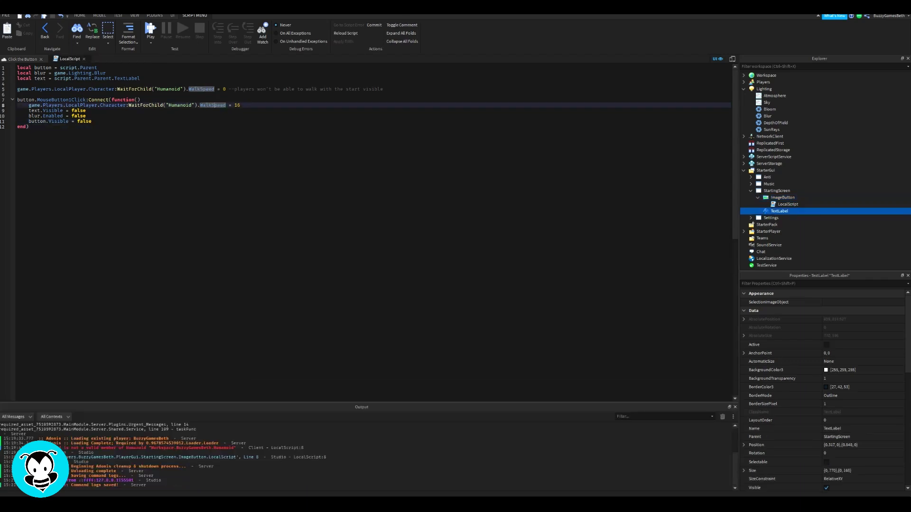
Start a playtest of the game from the viewport and shorten the Output panel to enlarge the game view.
left_click(21, 59)
left_click(215, 81)
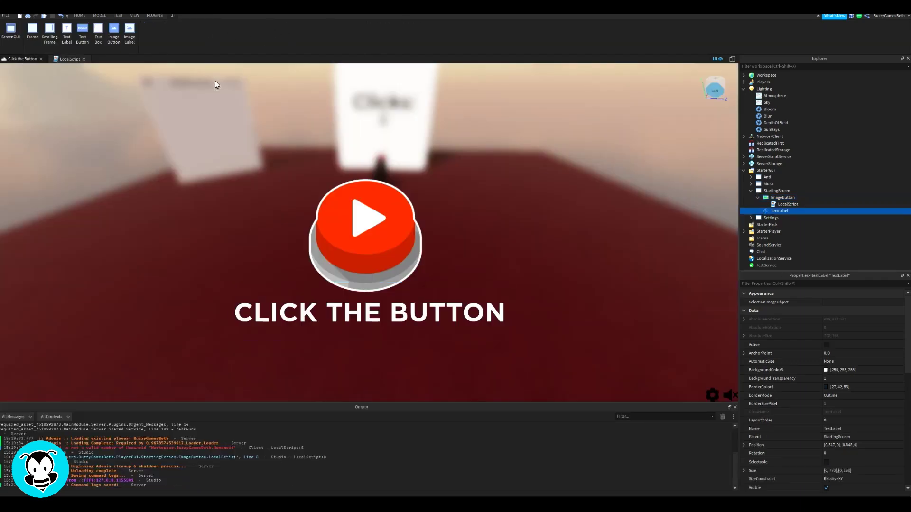
left_click(299, 30)
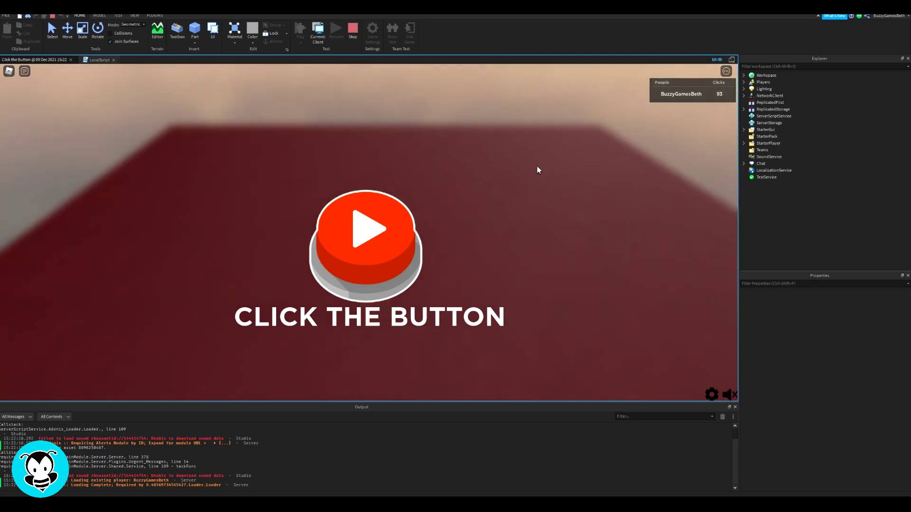
right_click_drag(537, 167, 537, 167)
left_click_drag(465, 403, 459, 454)
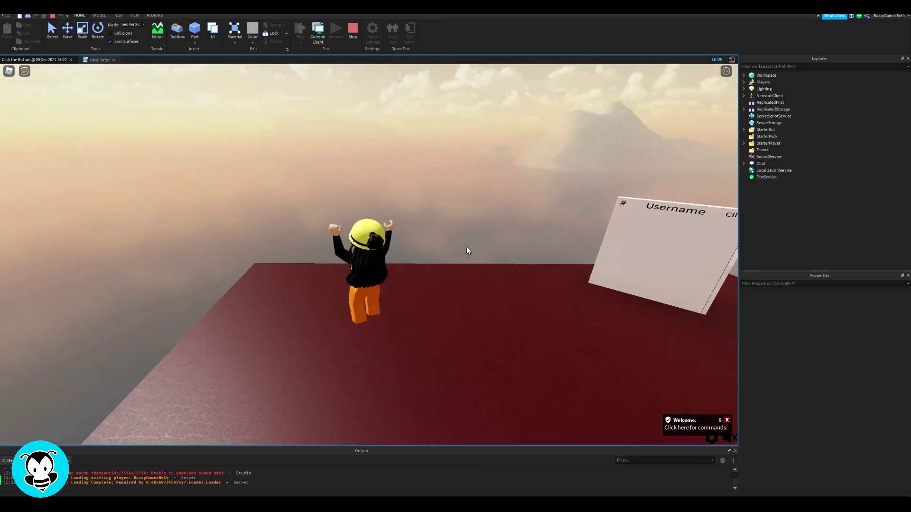
Test the character's movement by walking and jumping across the platform towards the red clicker button.
key("w")
right_click_drag(465, 247, 465, 247)
key("space")
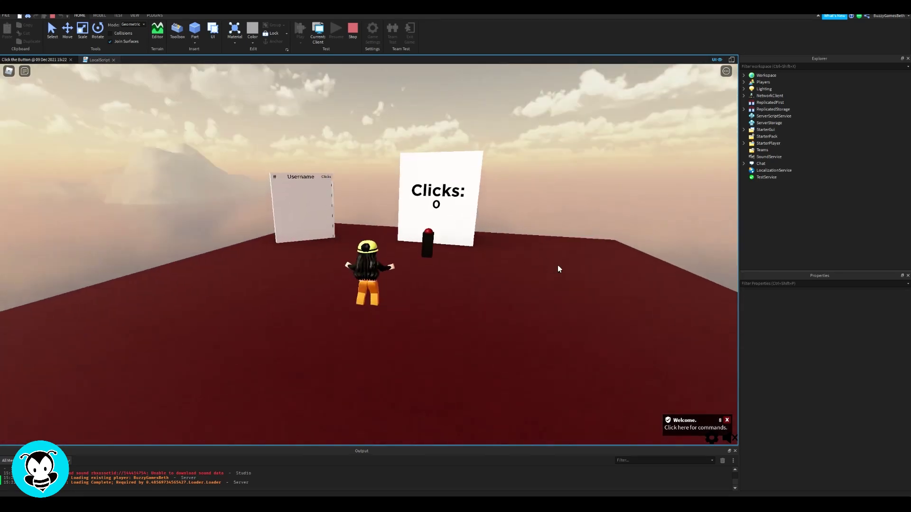
right_click_drag(557, 265, 557, 264)
key("space")
key("s")
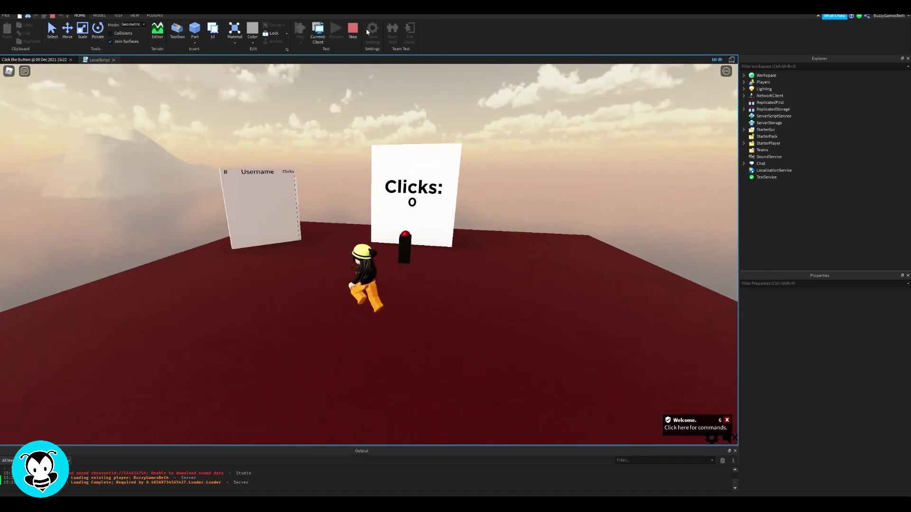
key("w")
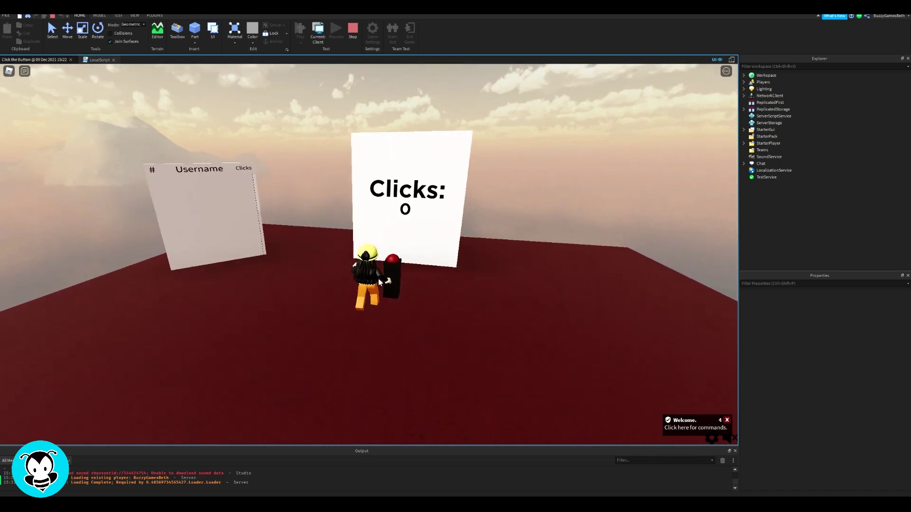
Trigger the red clicker button in the playtest several times to check the click counter.
left_click(393, 265)
left_click(393, 265)
left_click(393, 264)
left_click(399, 263)
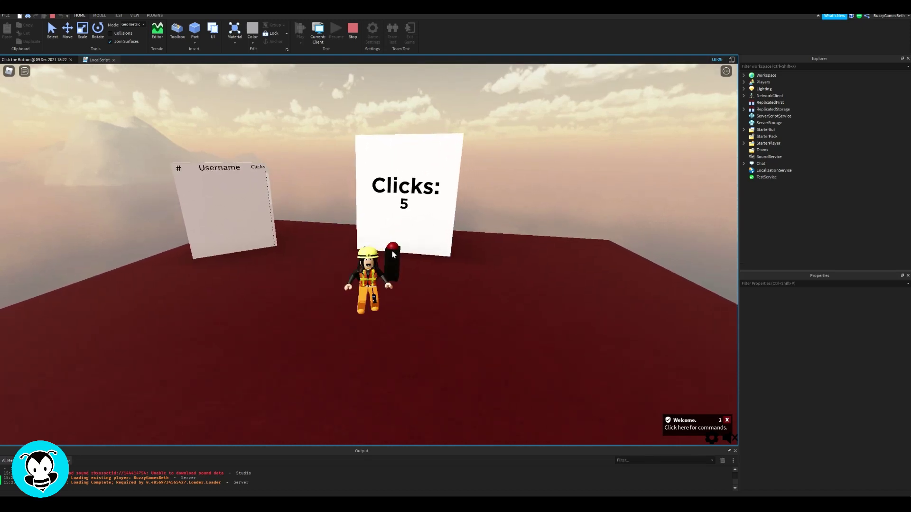
left_click(397, 257)
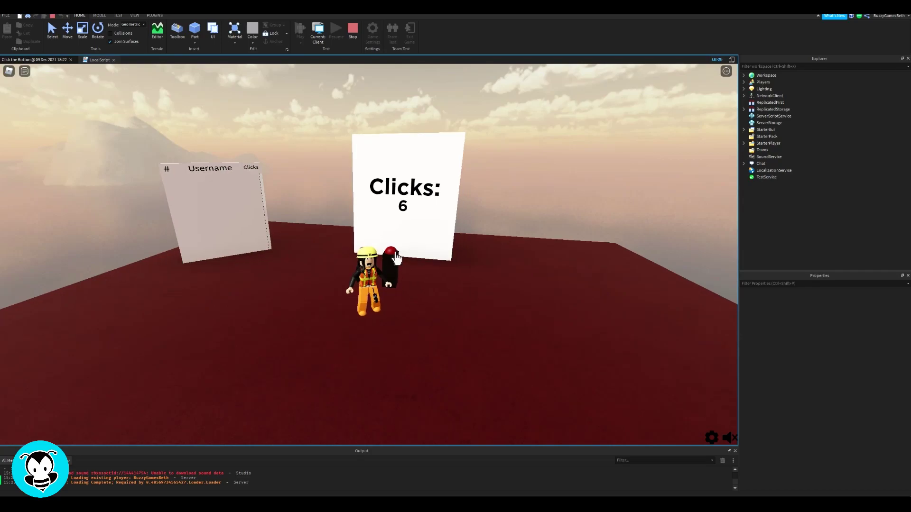